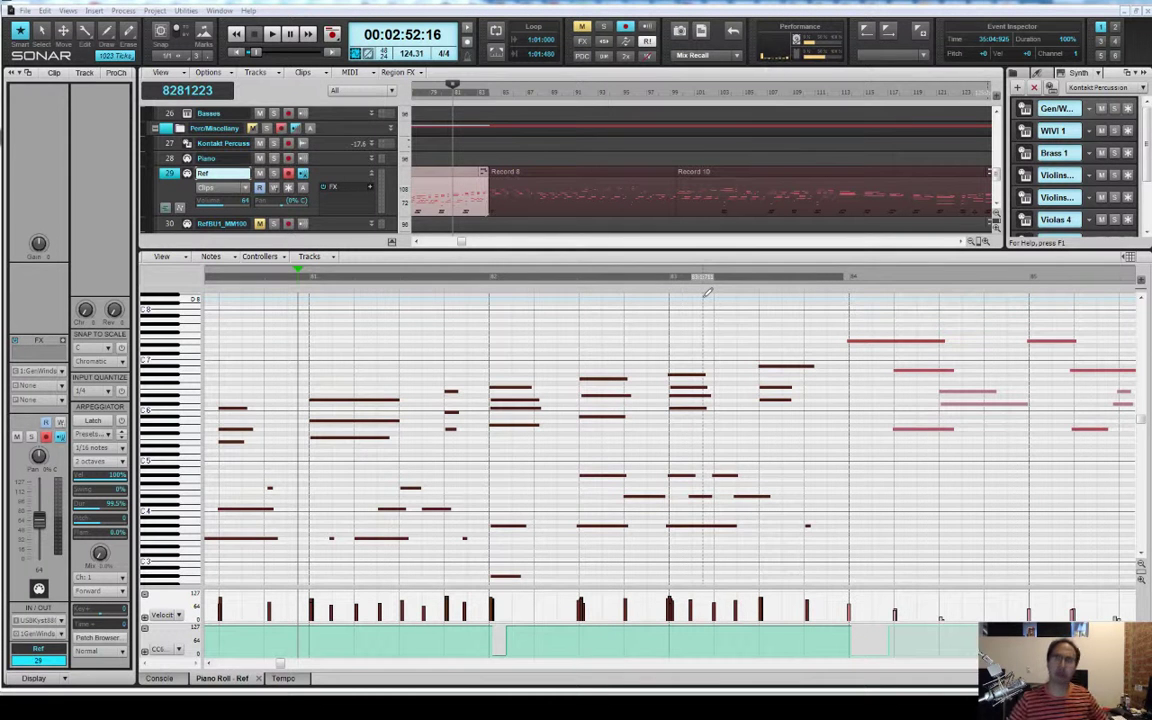
# Pin the now time to a measure with Set Measure/Beat at Now (tempo 121.77), then show the Tempo view
pyautogui.click(465, 538)
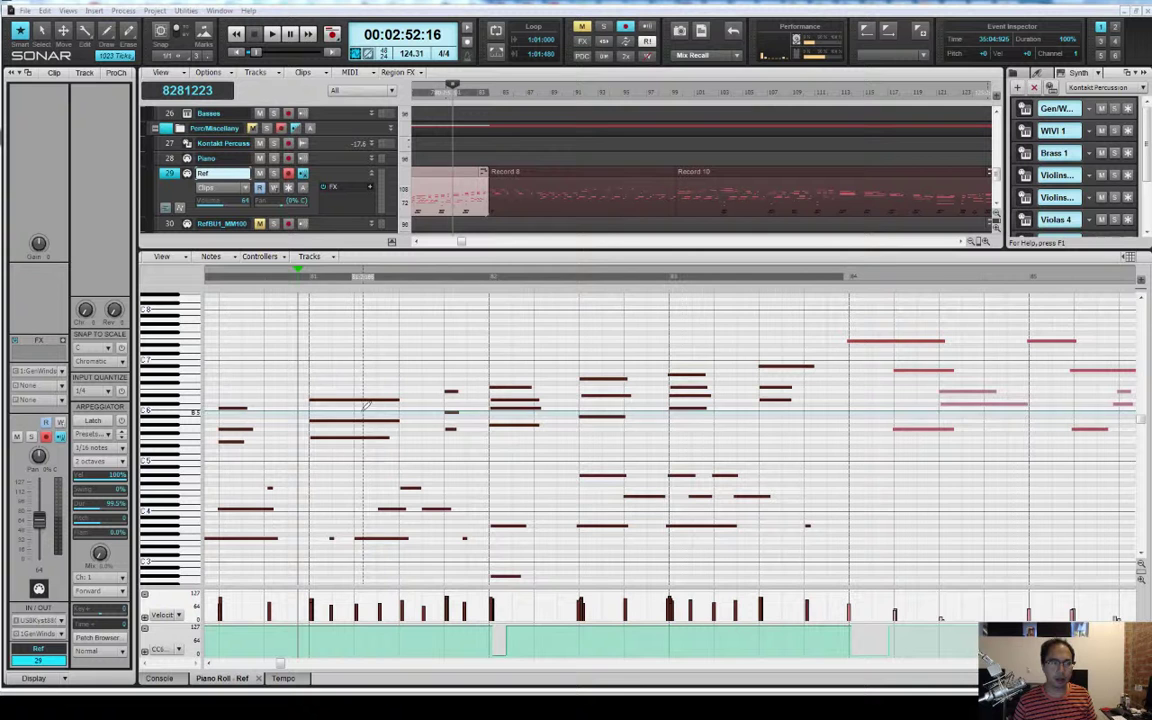
pyautogui.click(155, 10)
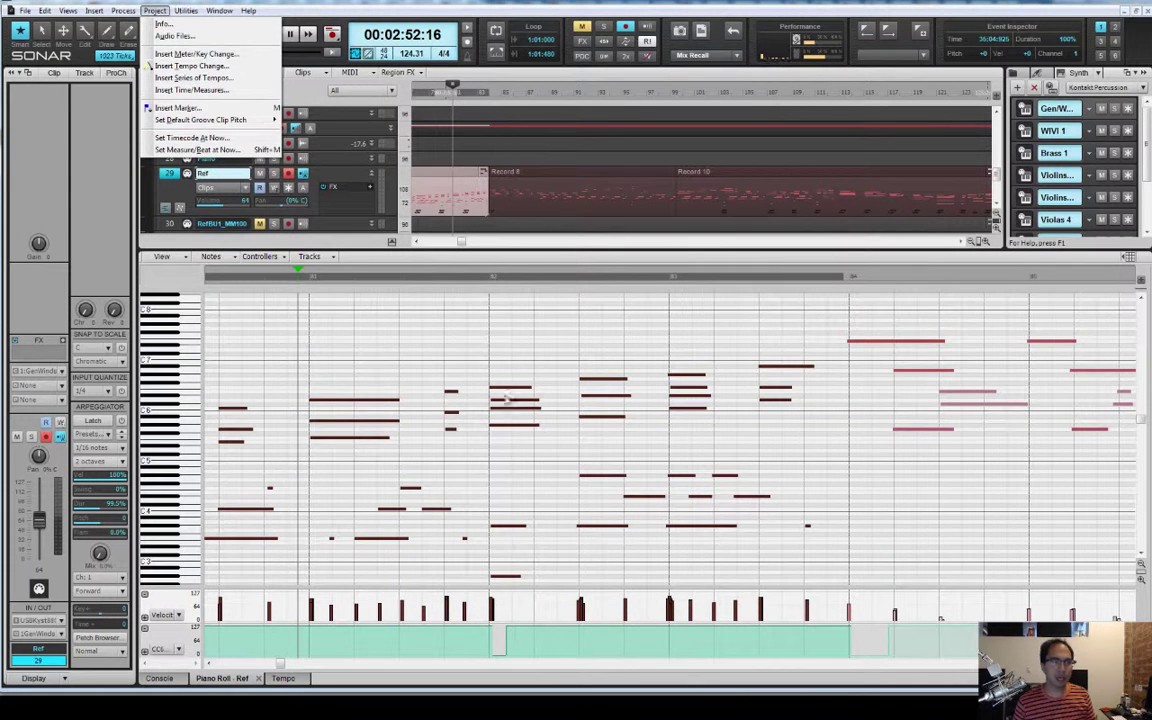
pyautogui.click(228, 149)
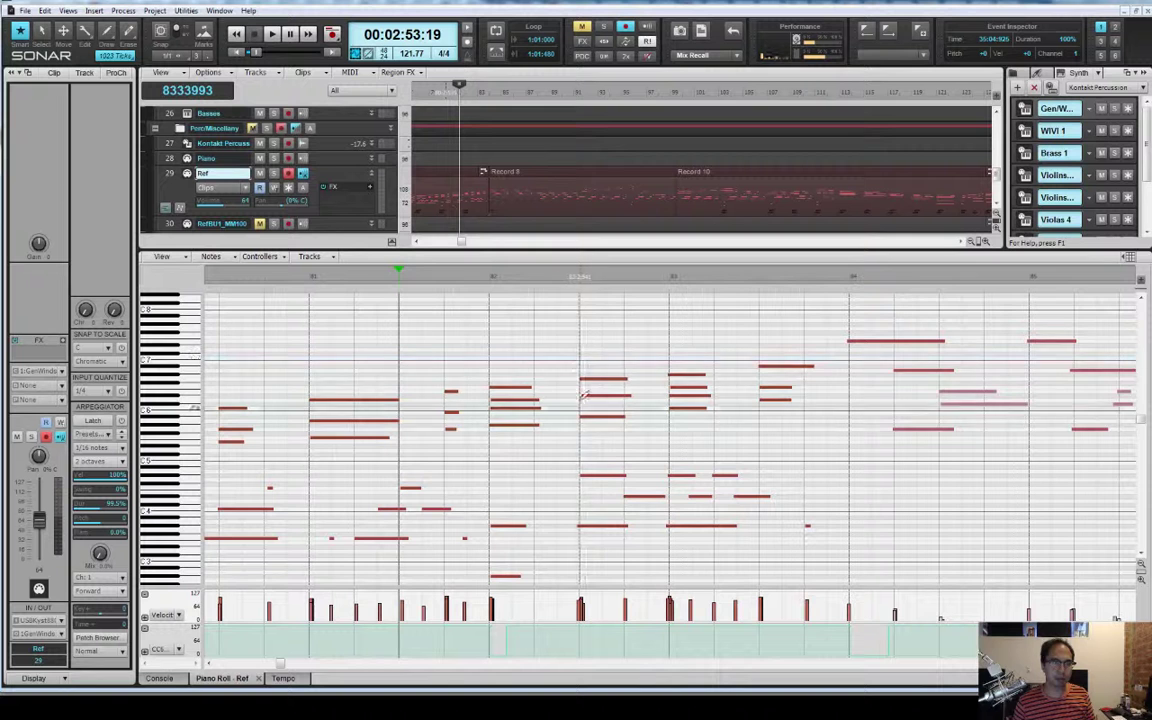
pyautogui.hotkey('alt', '5')
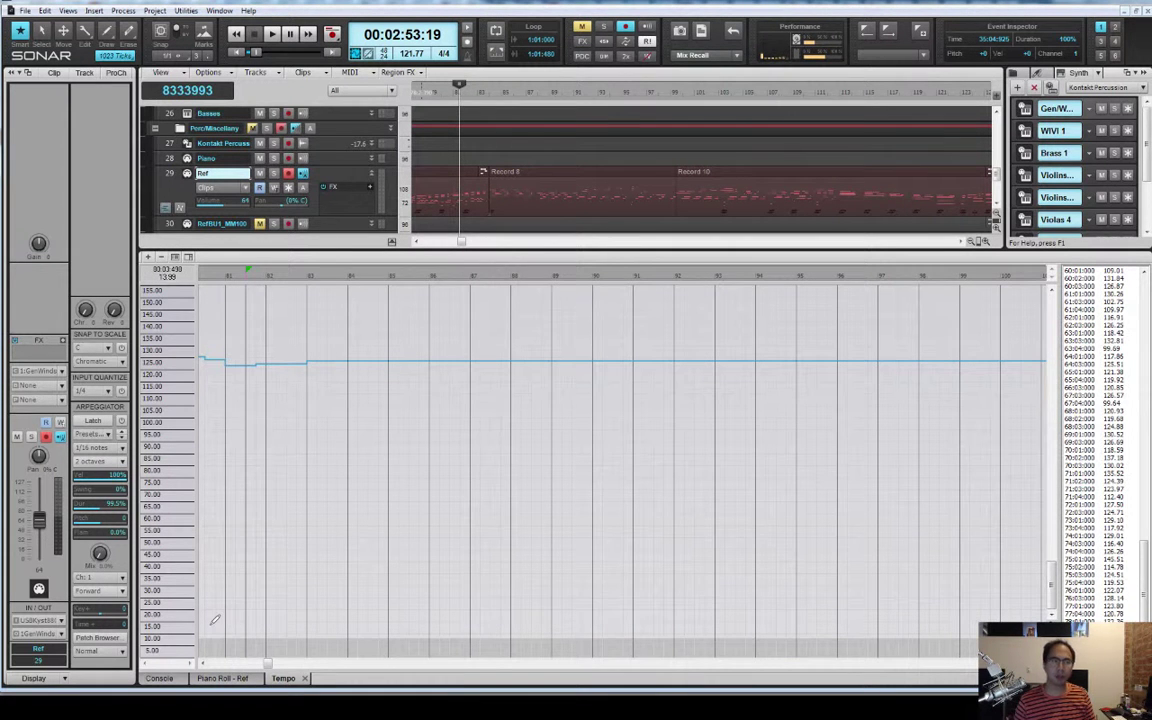
# Return to the Piano Roll - Ref view and play back the realigned improvisation
pyautogui.click(225, 678)
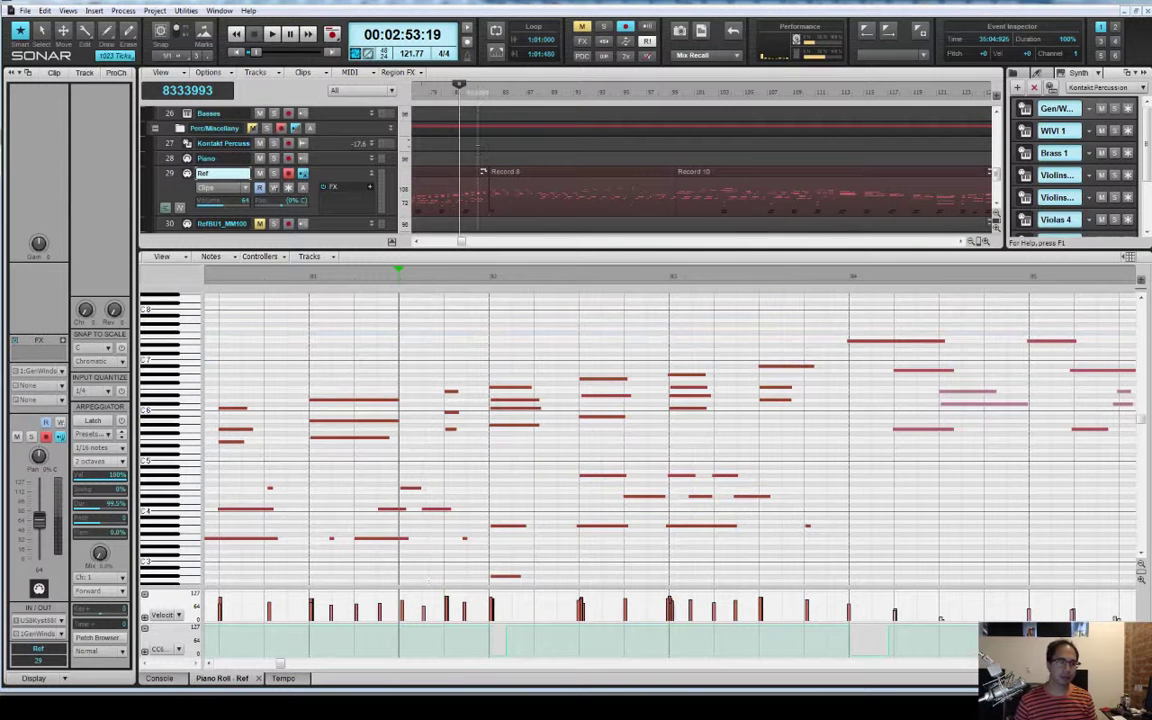
pyautogui.press('space')
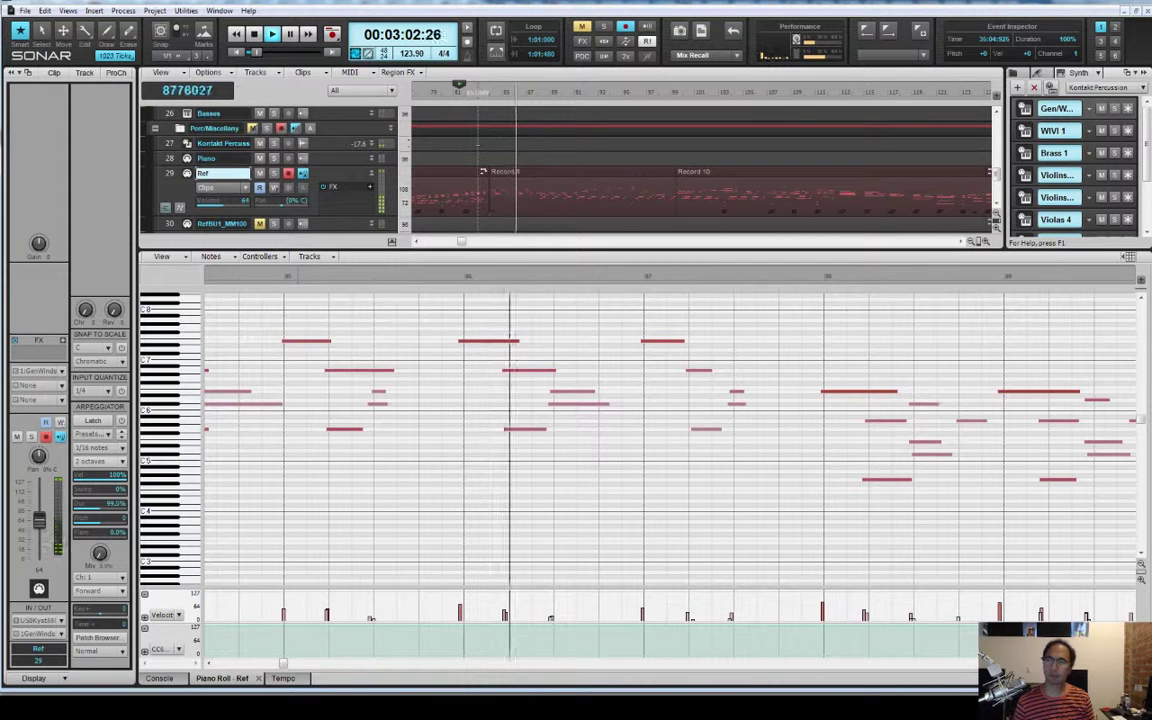
# Stop playback, compare the short Ref clip with the long clip, and place the now time at measure 84's high note
pyautogui.press('space')
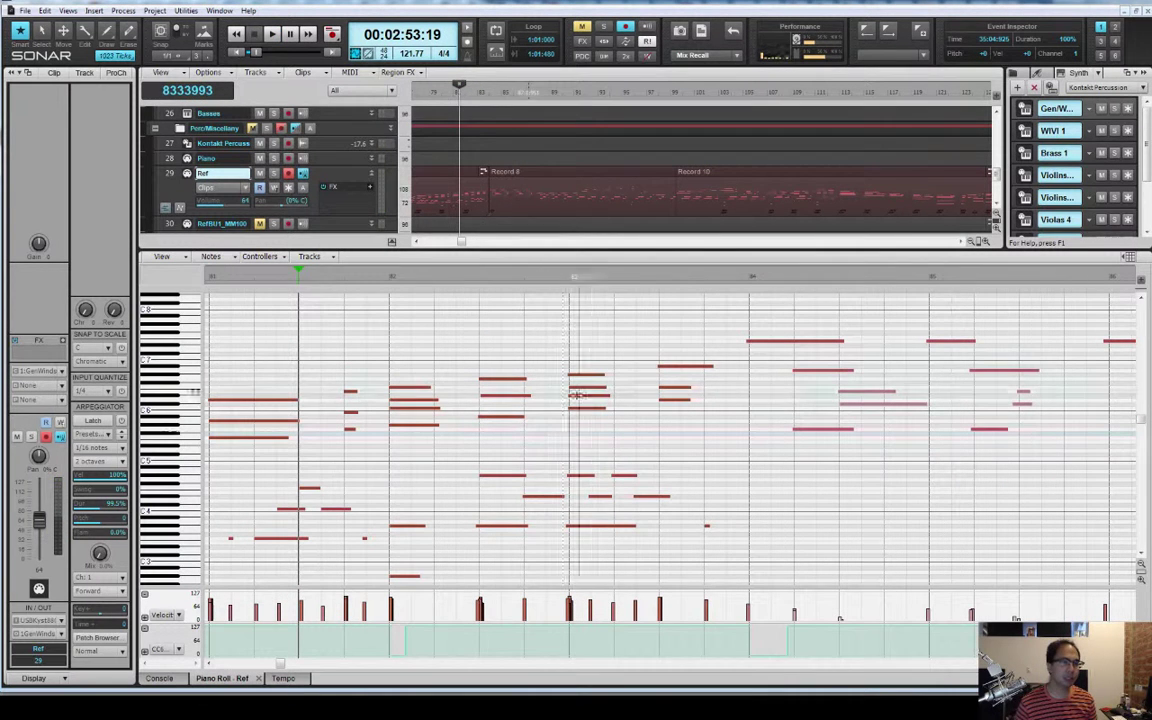
pyautogui.click(463, 178)
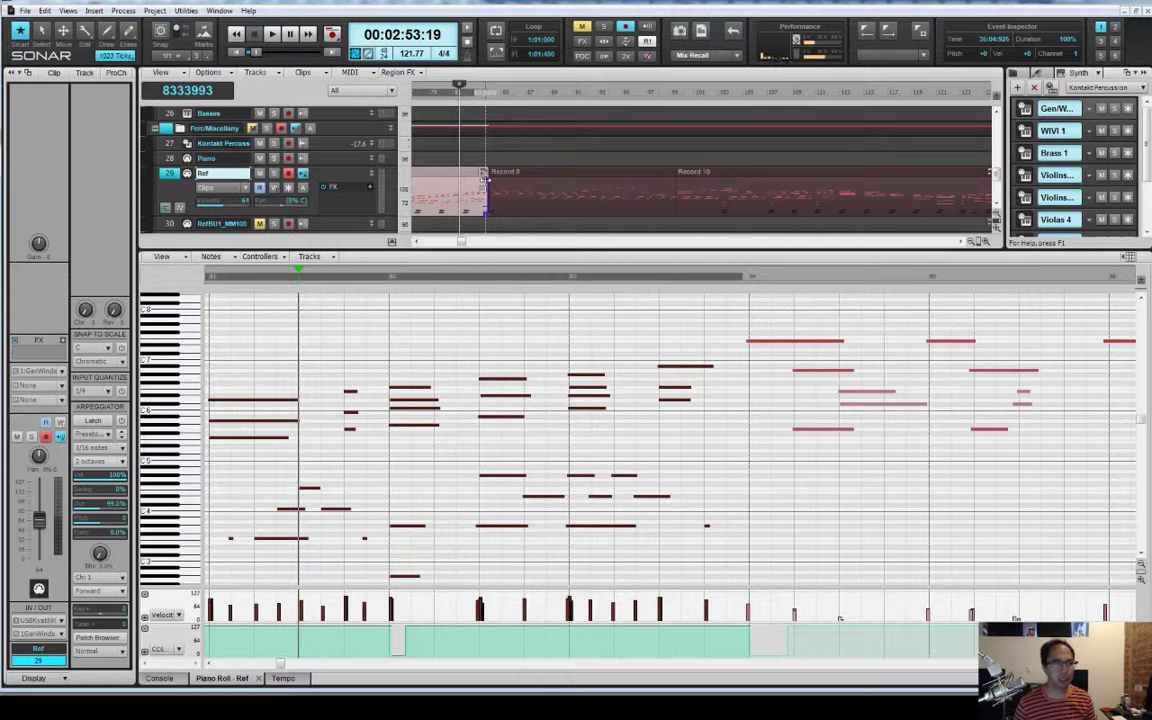
pyautogui.click(503, 180)
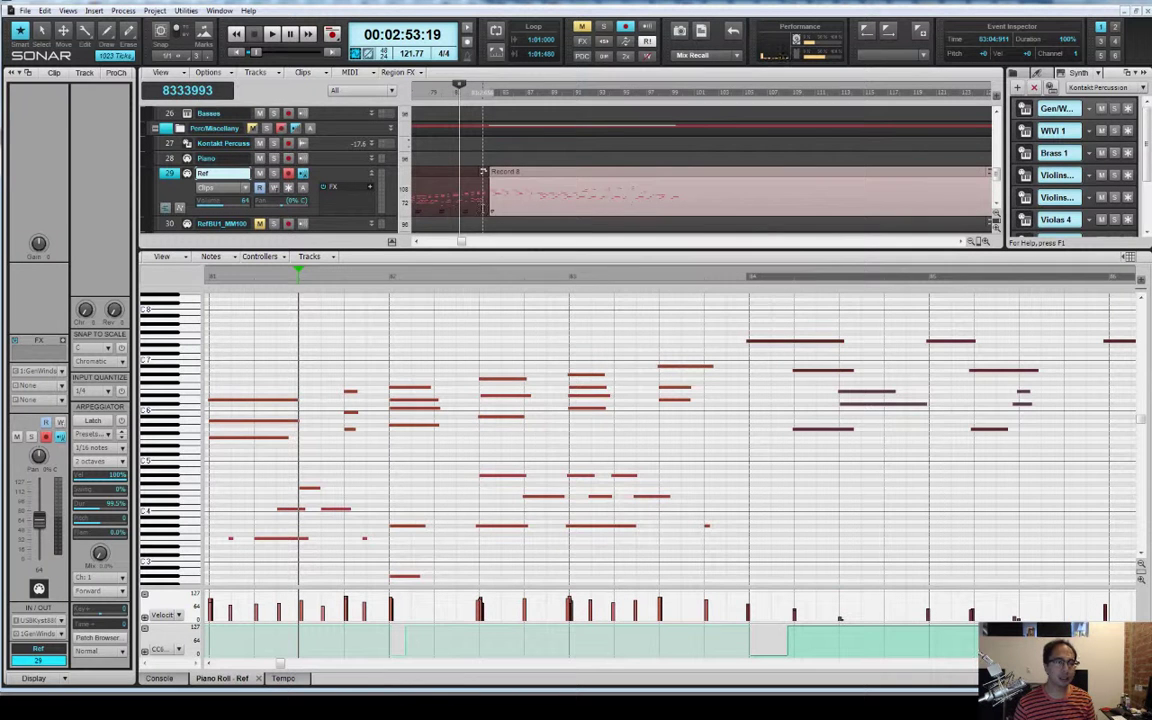
pyautogui.click(416, 180)
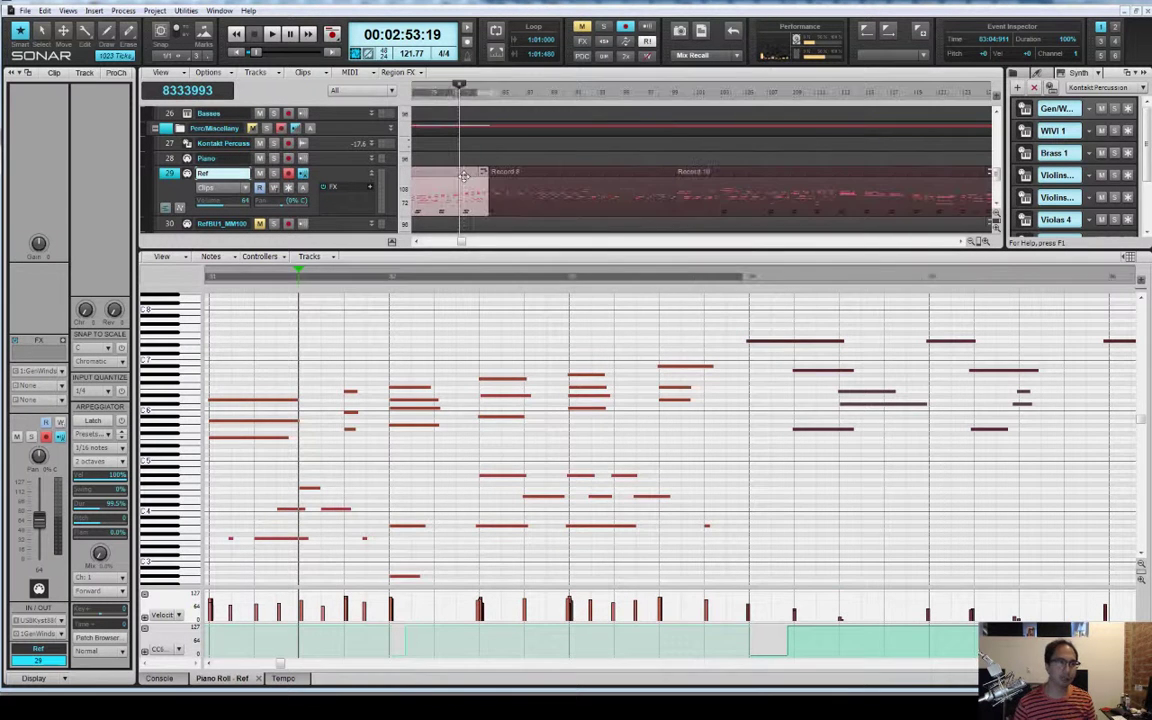
pyautogui.click(517, 178)
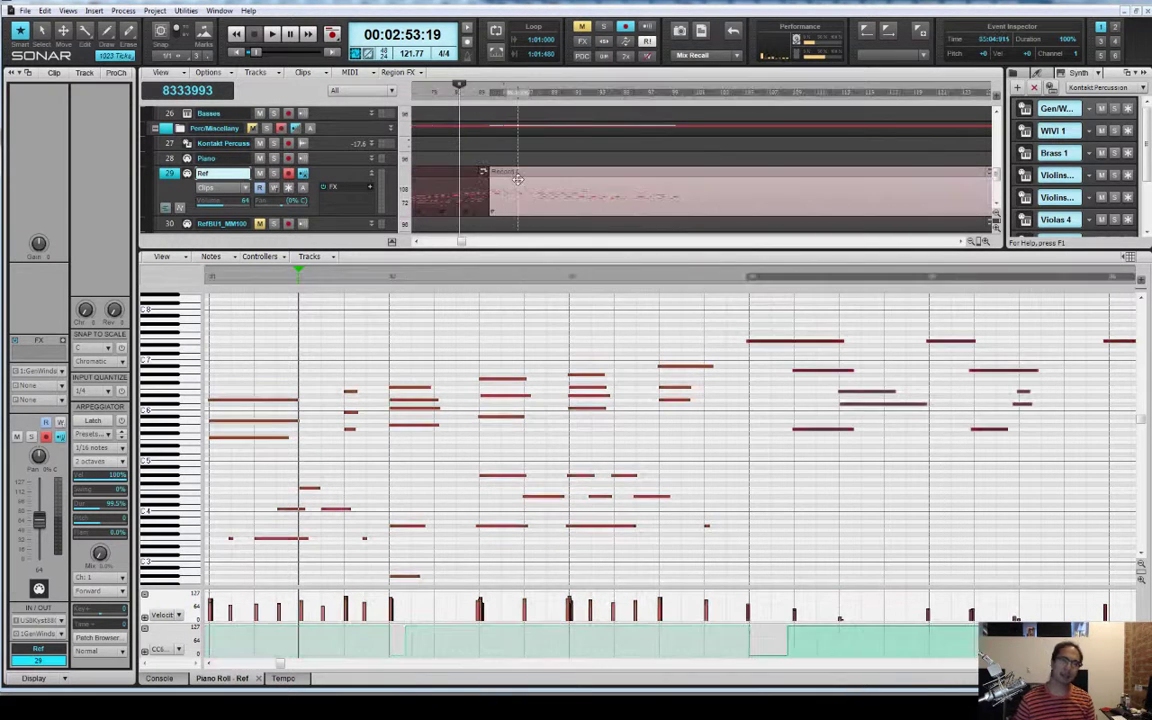
pyautogui.click(462, 179)
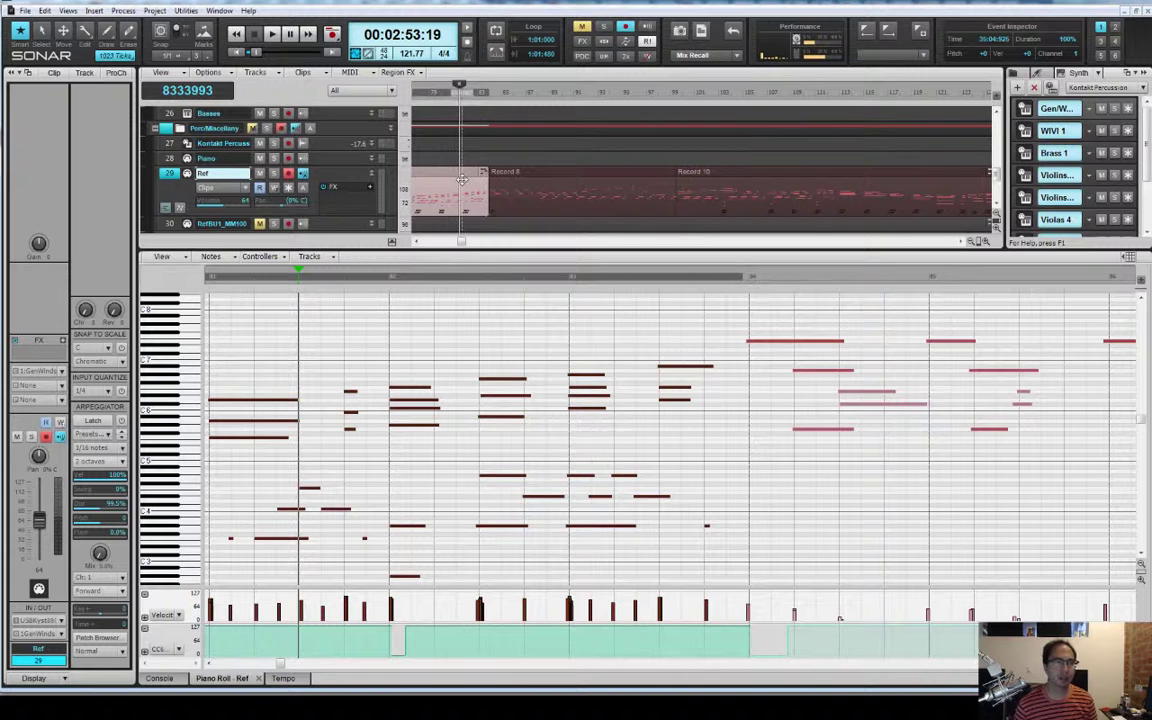
pyautogui.click(749, 344)
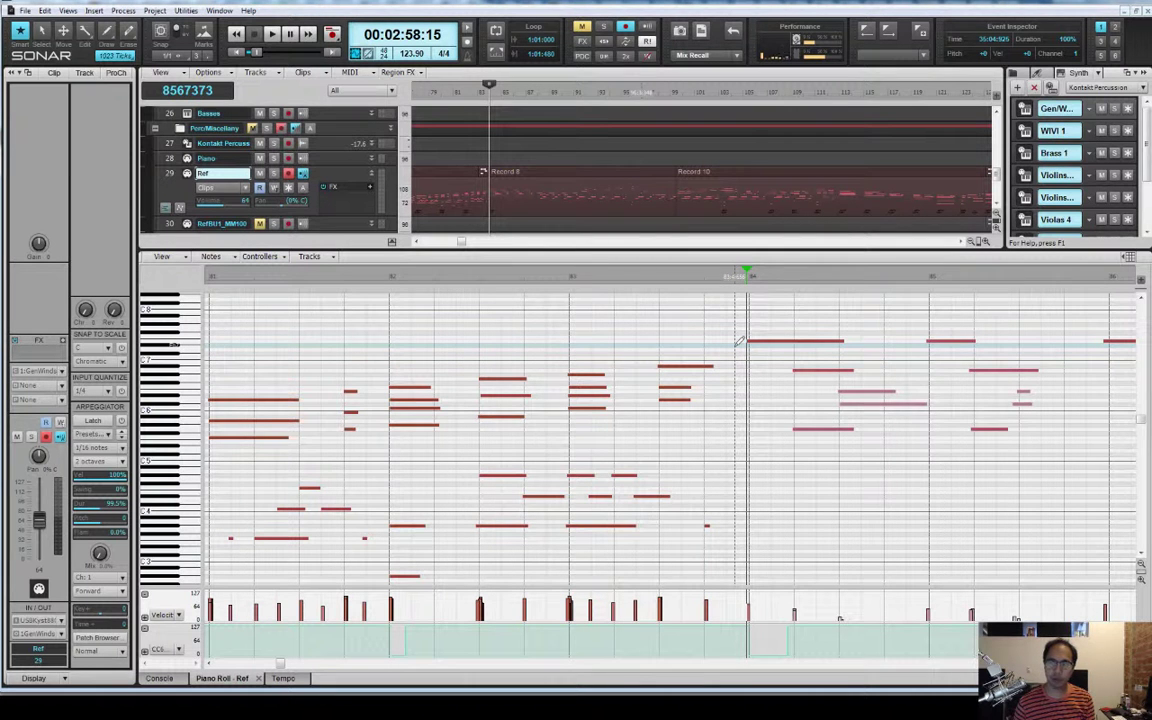
# Assign the now time to measure 84 beat 1.000, raising the tempo to 127.08
pyautogui.hotkey('shift', 'm')
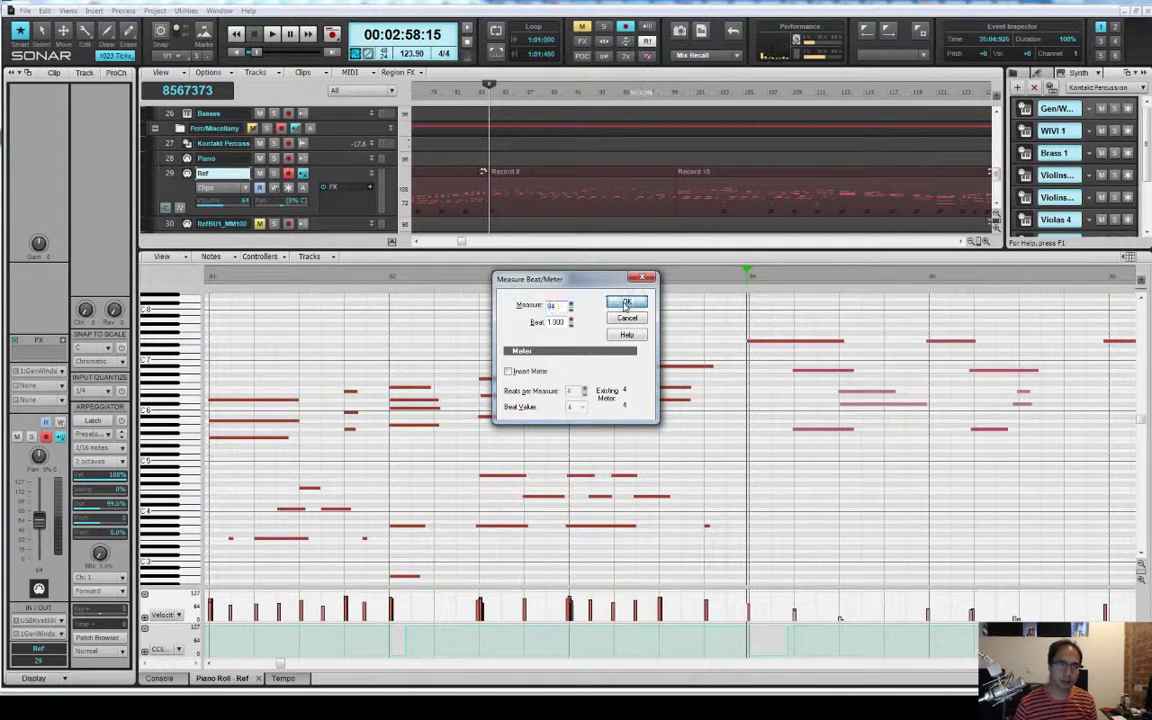
pyautogui.click(626, 303)
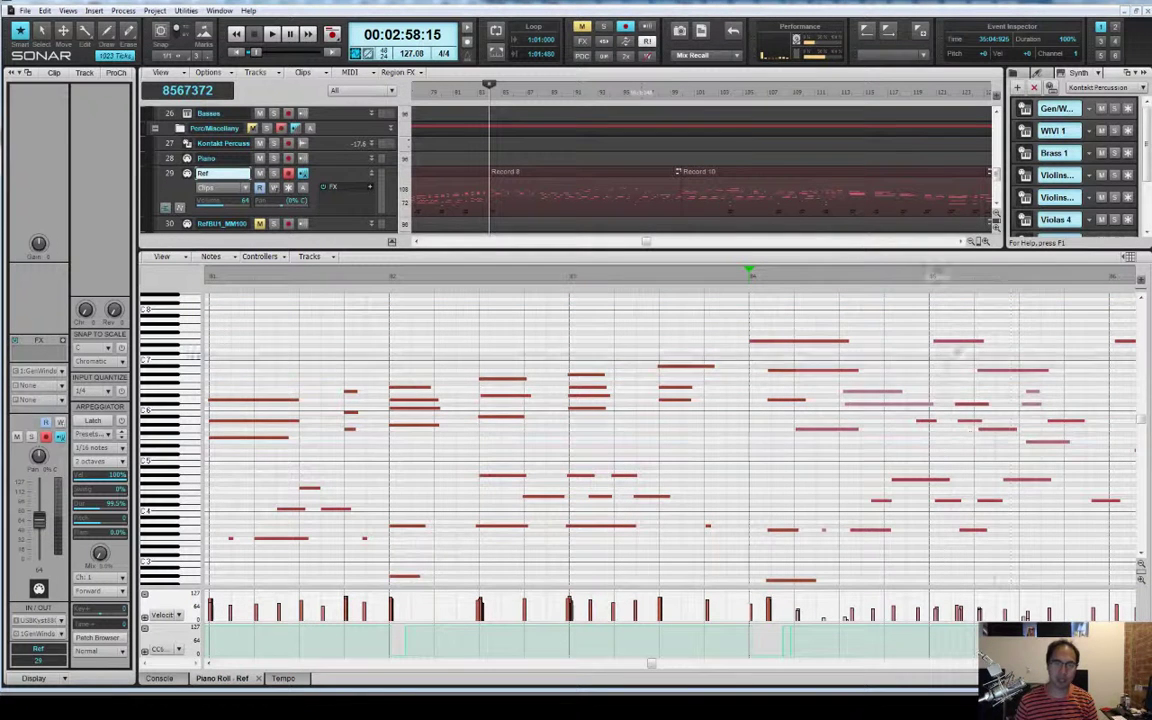
# Adjust the Ref clip's end until the hidden trimmed note reappears, then play from measure 81
pyautogui.click(474, 175)
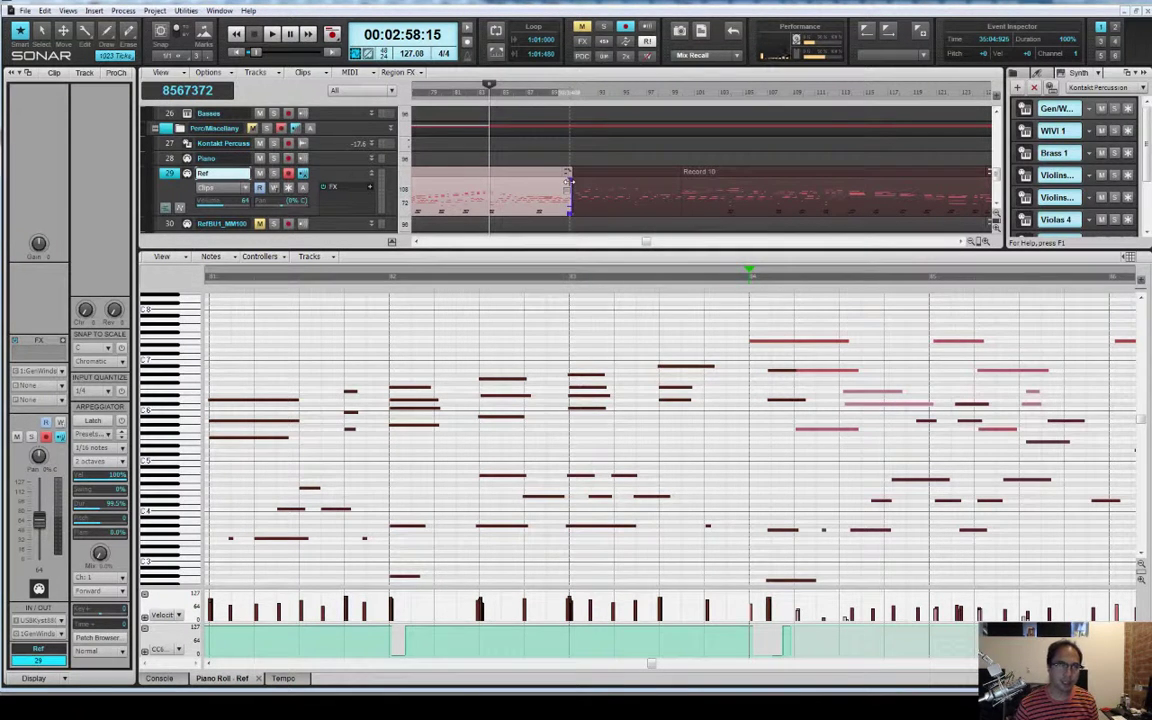
pyautogui.moveTo(570, 182); pyautogui.dragTo(489, 218)
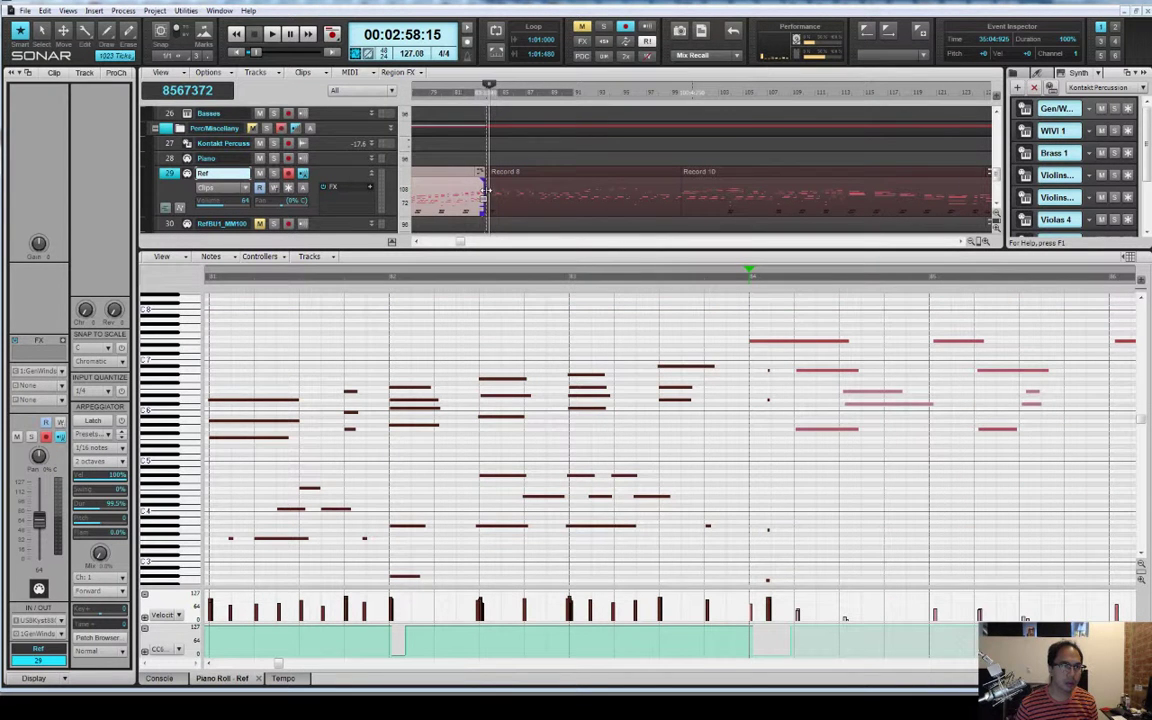
pyautogui.moveTo(485, 190); pyautogui.dragTo(481, 190)
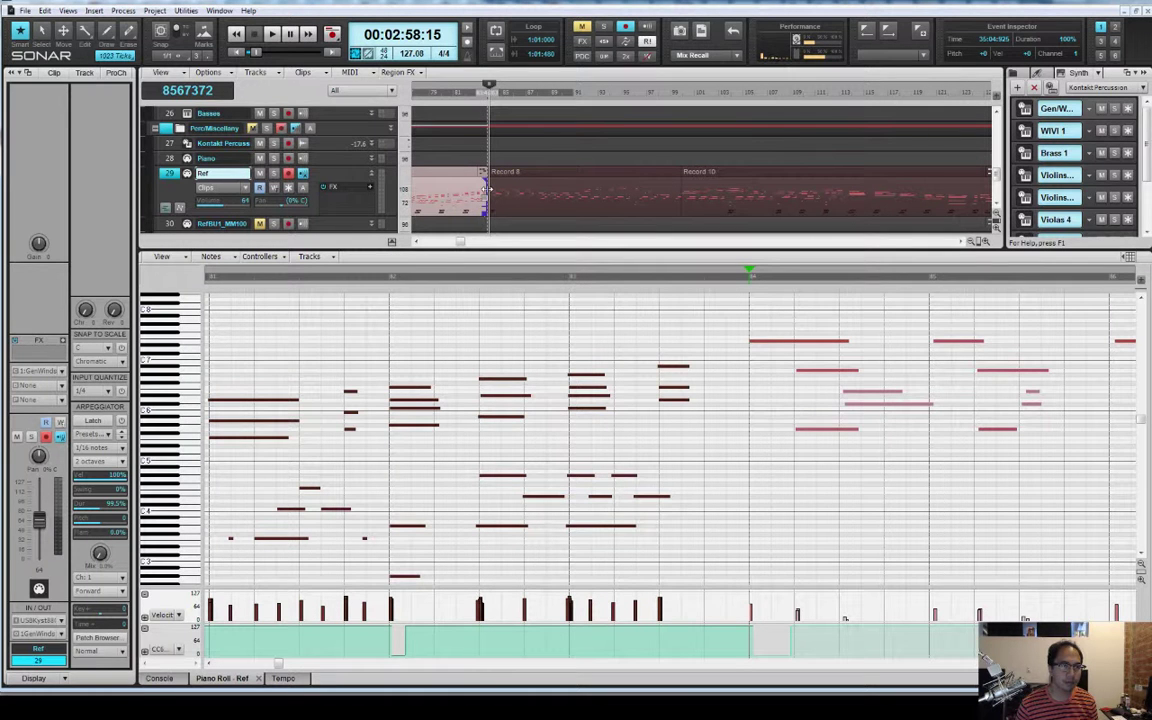
pyautogui.moveTo(485, 188); pyautogui.dragTo(487, 188)
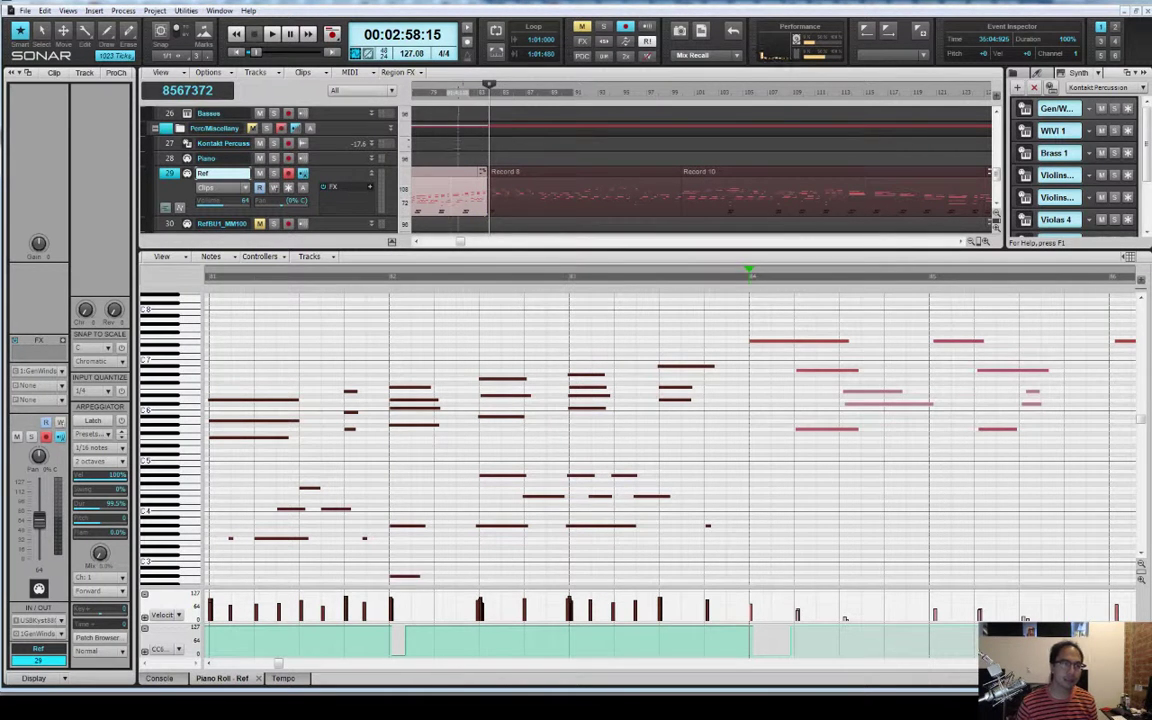
pyautogui.press('space')
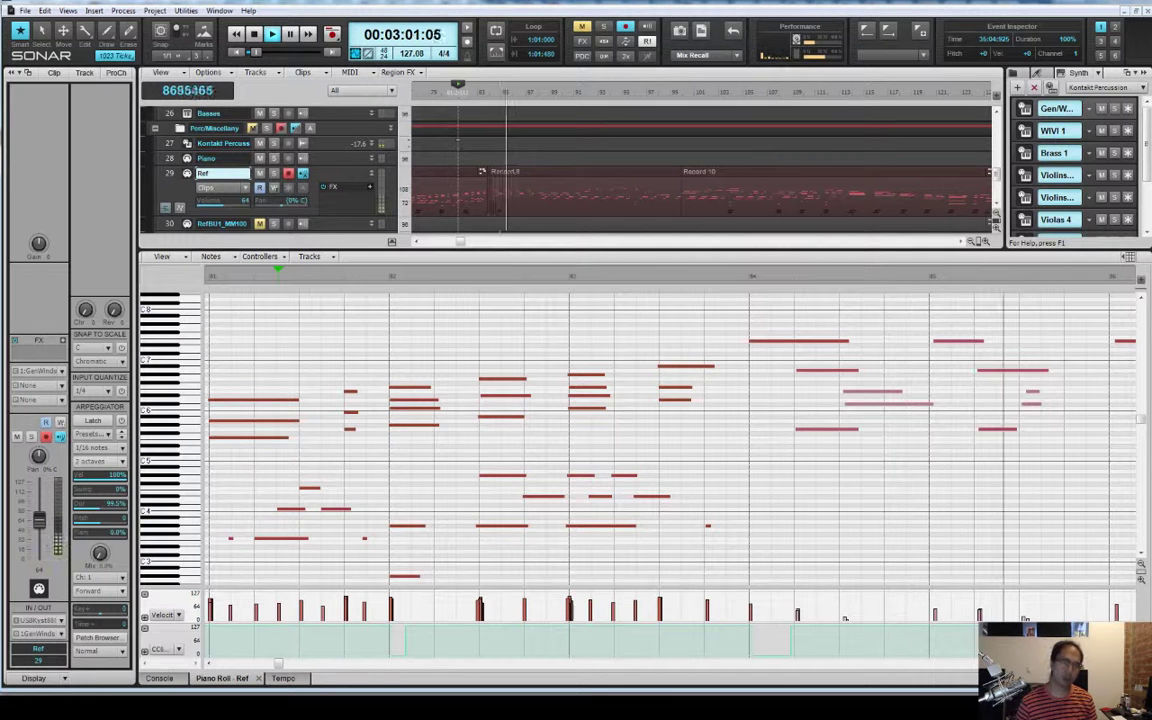
# Stop playback and pin the chosen note to measure 84, changing the tempo to 120.85
pyautogui.press('space')
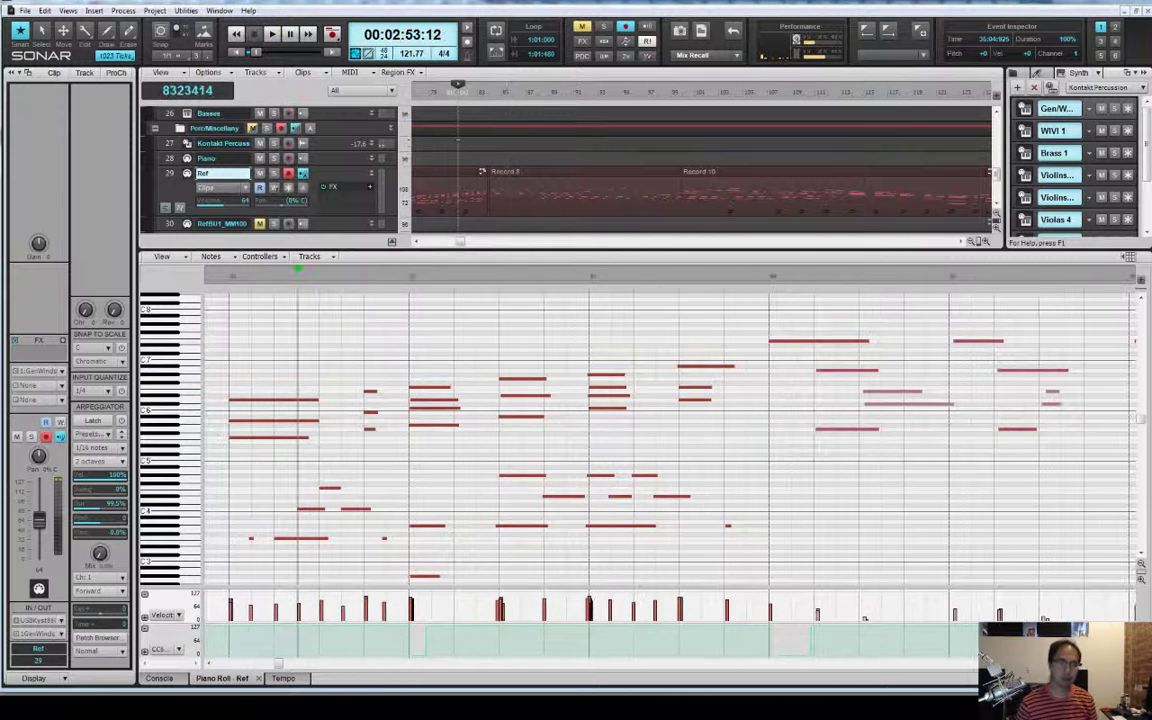
pyautogui.click(866, 372)
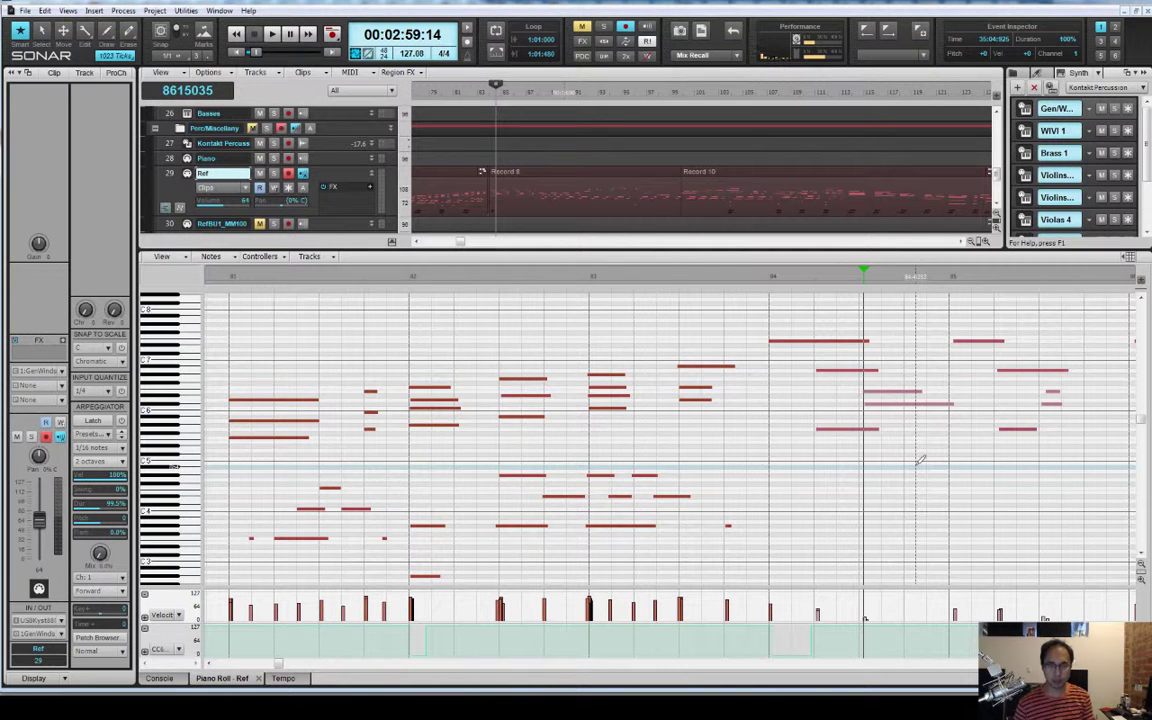
pyautogui.hotkey('ctrl', 'm')
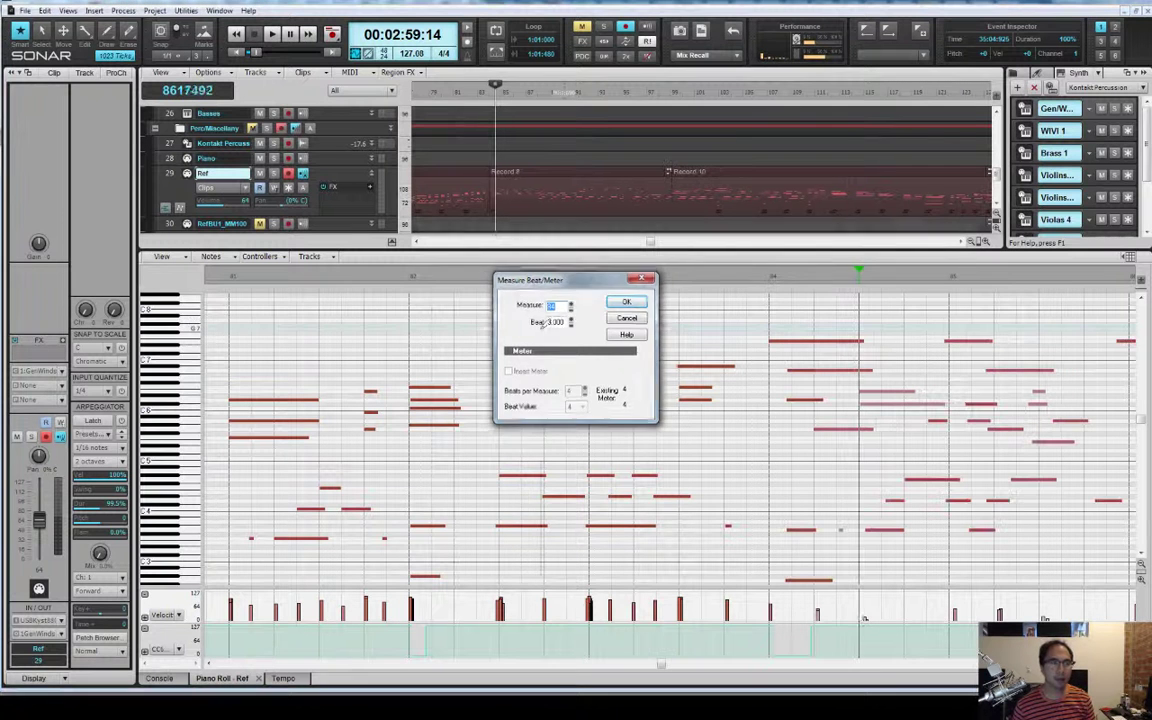
pyautogui.press('Return')
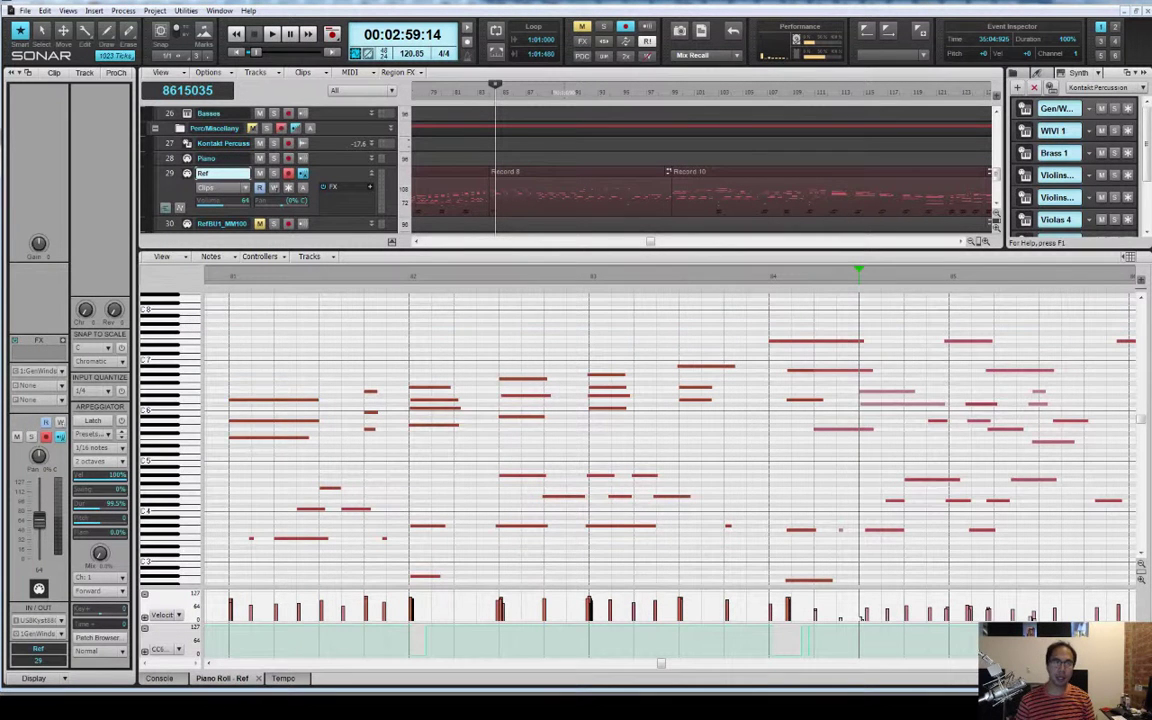
# Audition the Ref clip's opening, then trim the clip before Record 10 back to measure 84
pyautogui.click(450, 175)
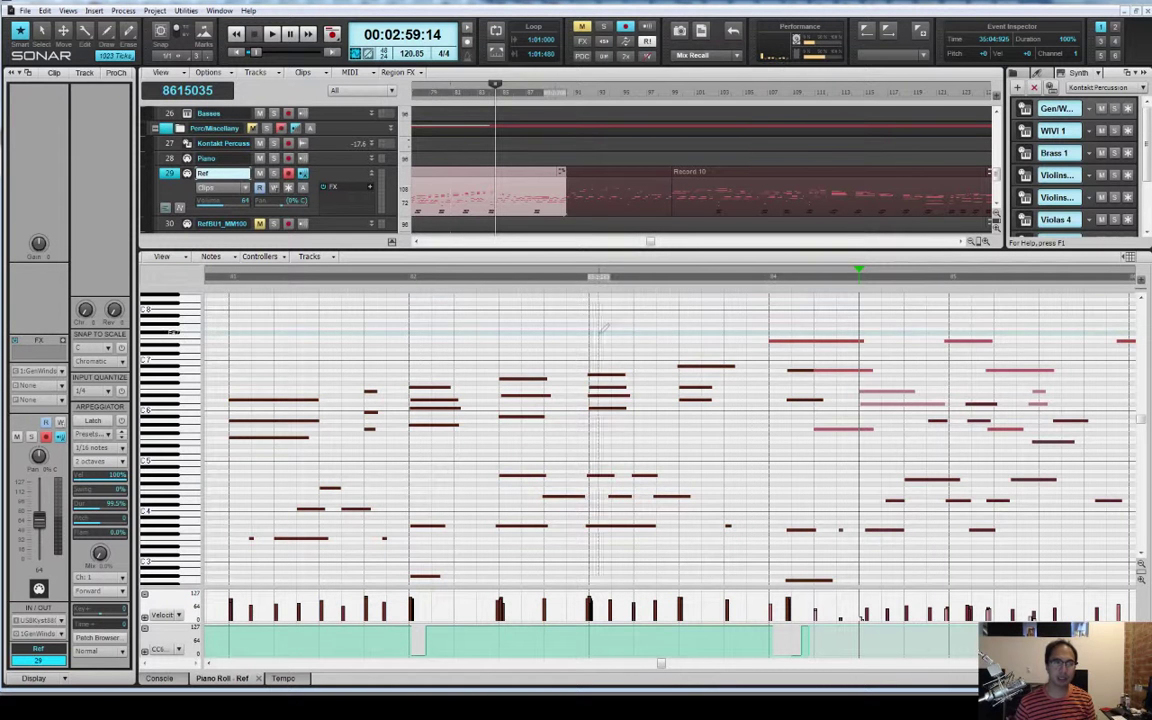
pyautogui.press('space')
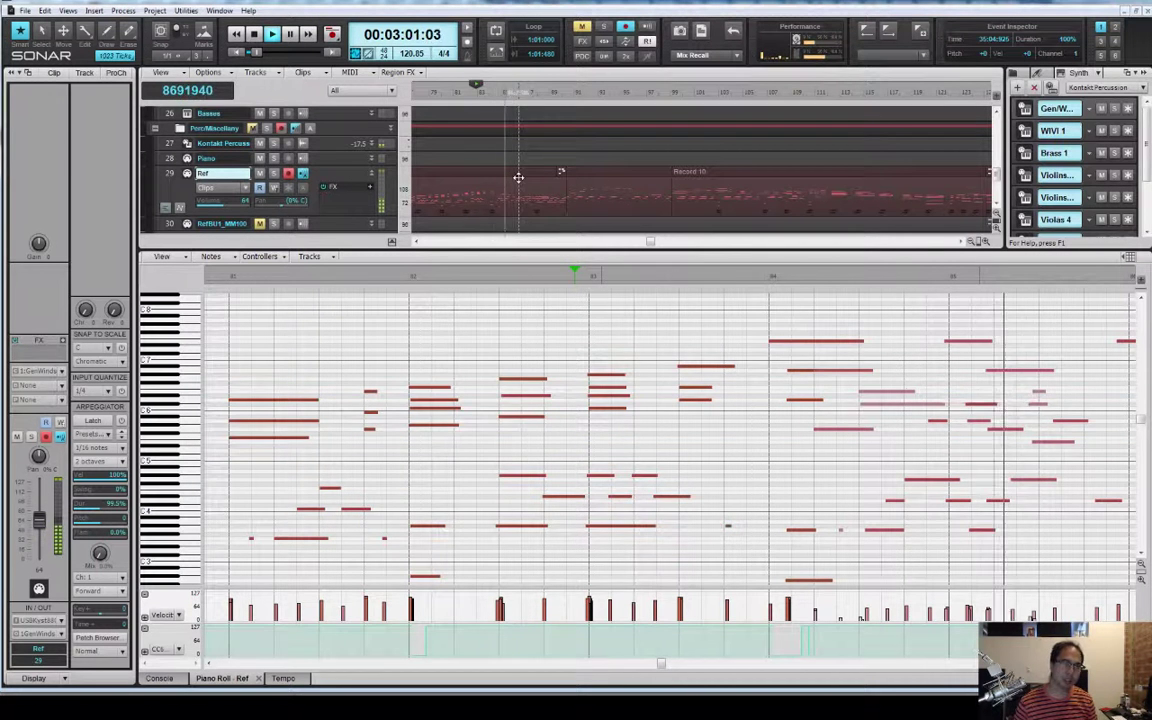
pyautogui.click(470, 175)
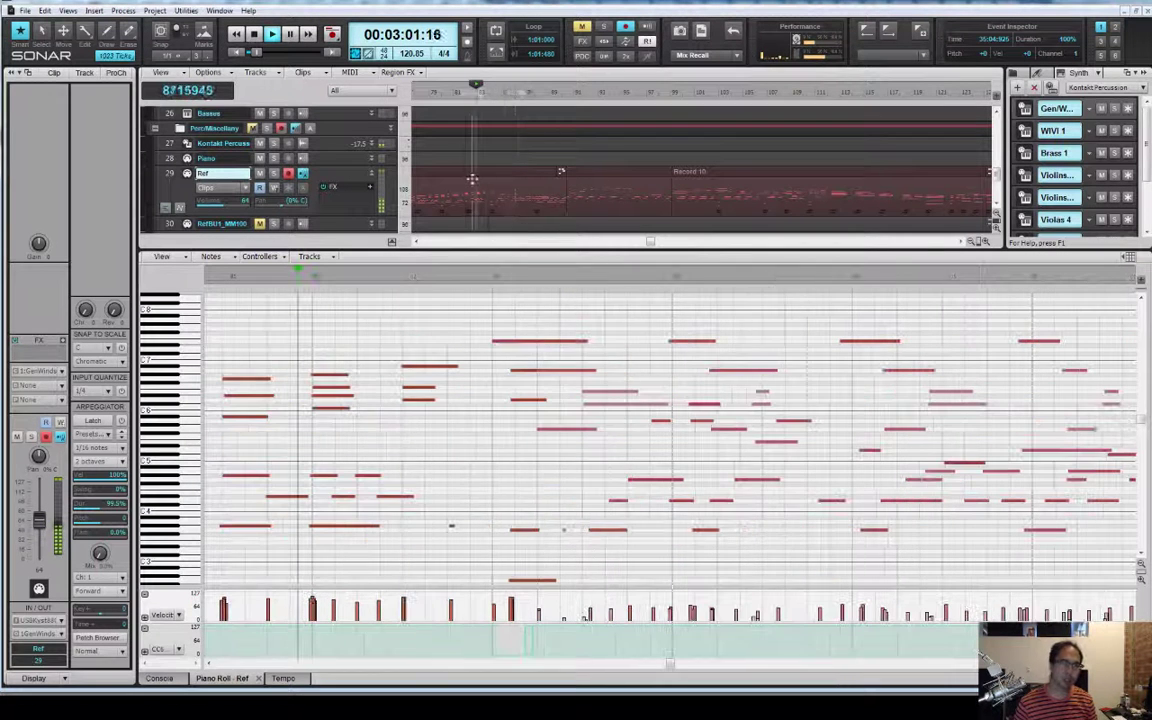
pyautogui.click(478, 177)
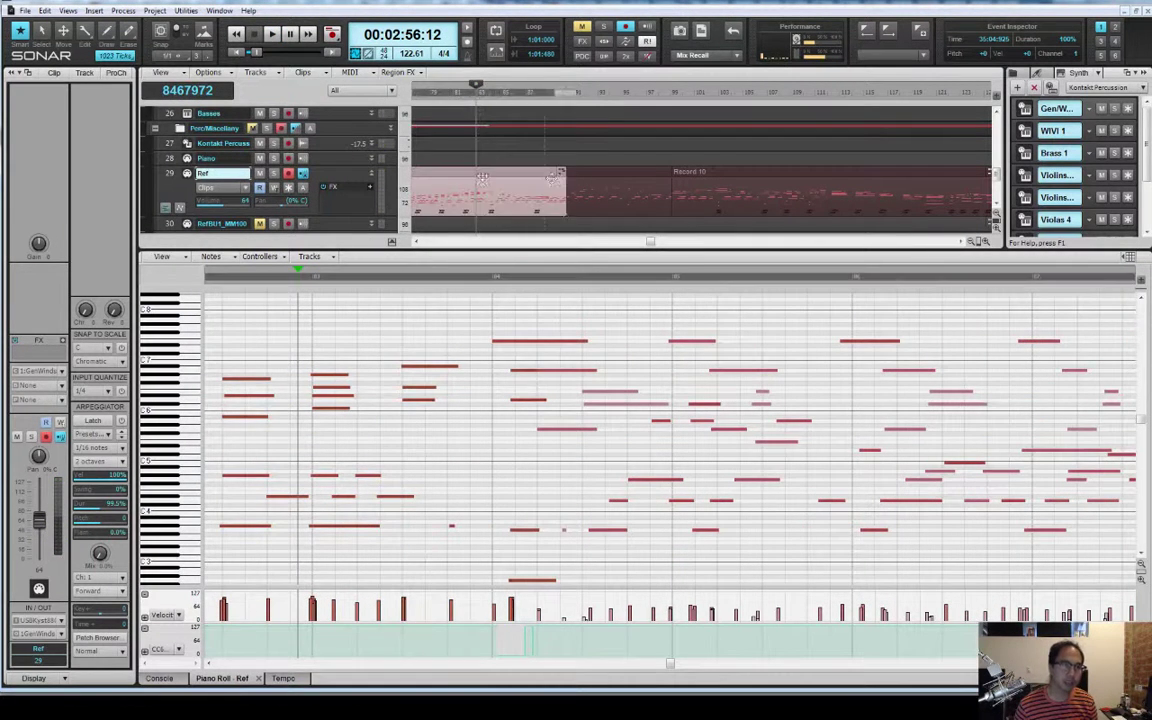
pyautogui.moveTo(560, 183)
pyautogui.mouseDown()
pyautogui.moveTo(430, 195)
pyautogui.moveTo(486, 219)
pyautogui.mouseUp()
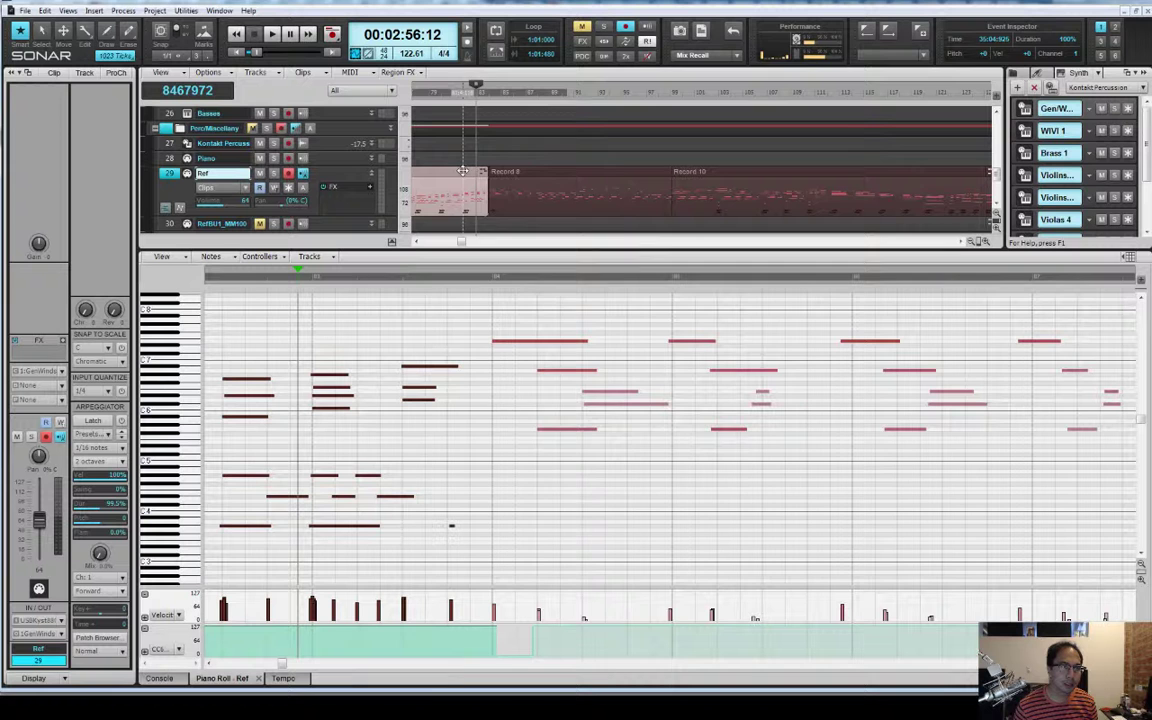
# Apply Bounce to Clip(s) to the trimmed Ref clip, then play back the bounced result
pyautogui.rightClick(462, 171)
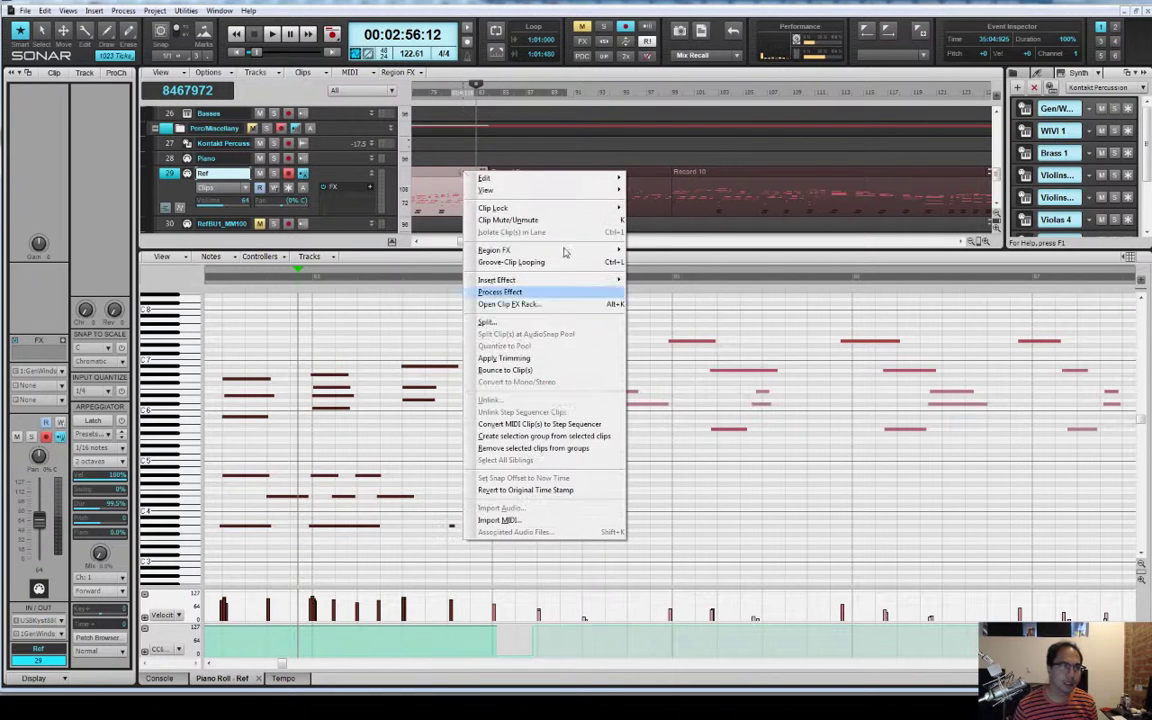
pyautogui.click(525, 366)
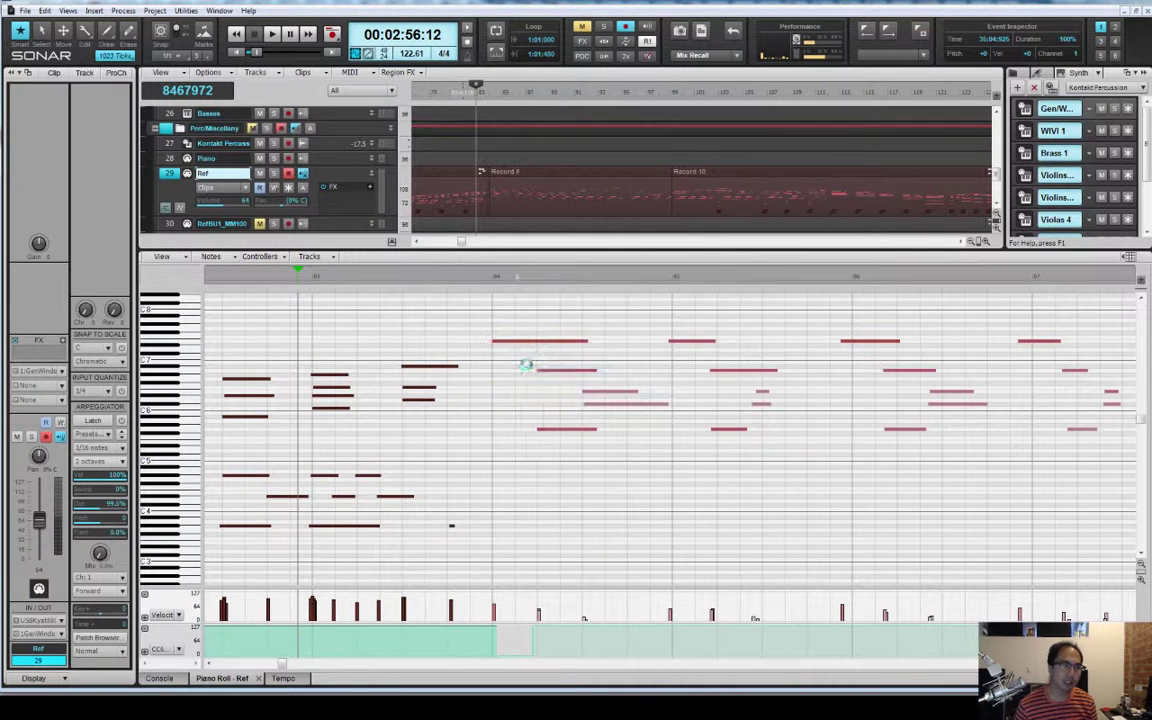
pyautogui.click(464, 171)
pyautogui.press('space')
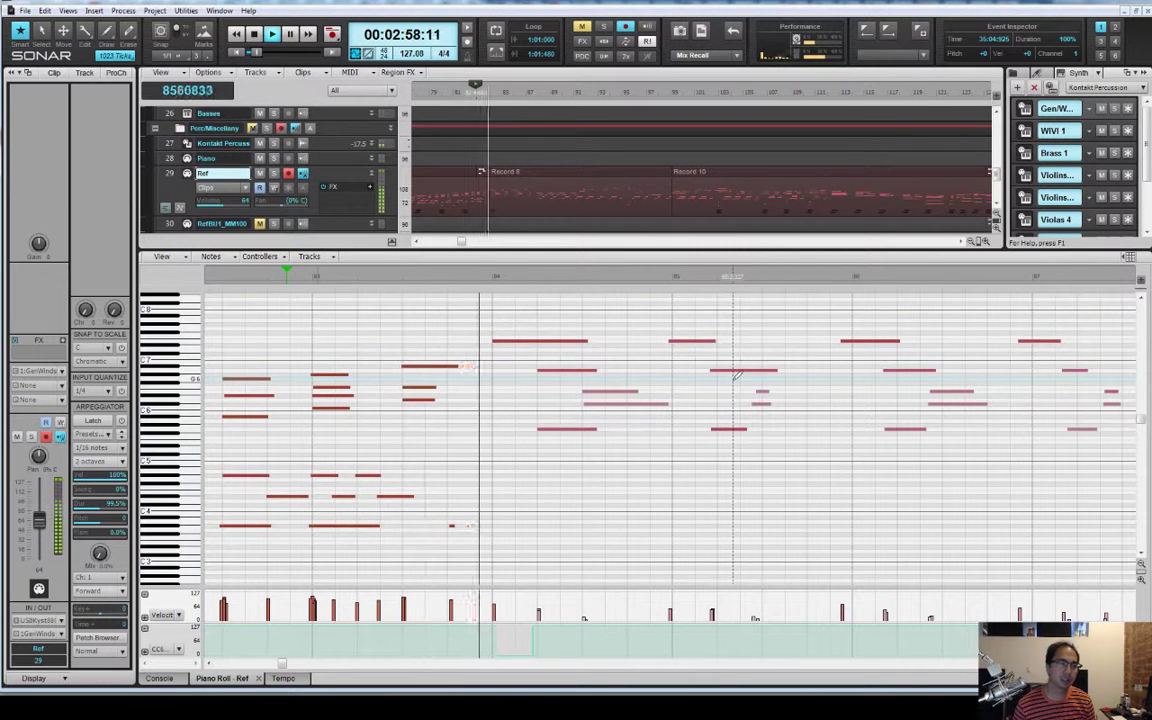
# Align the next passage's start to measure 85 (tempo 126.31), then select the Record 8 clip
pyautogui.press('space')
pyautogui.click(673, 428)
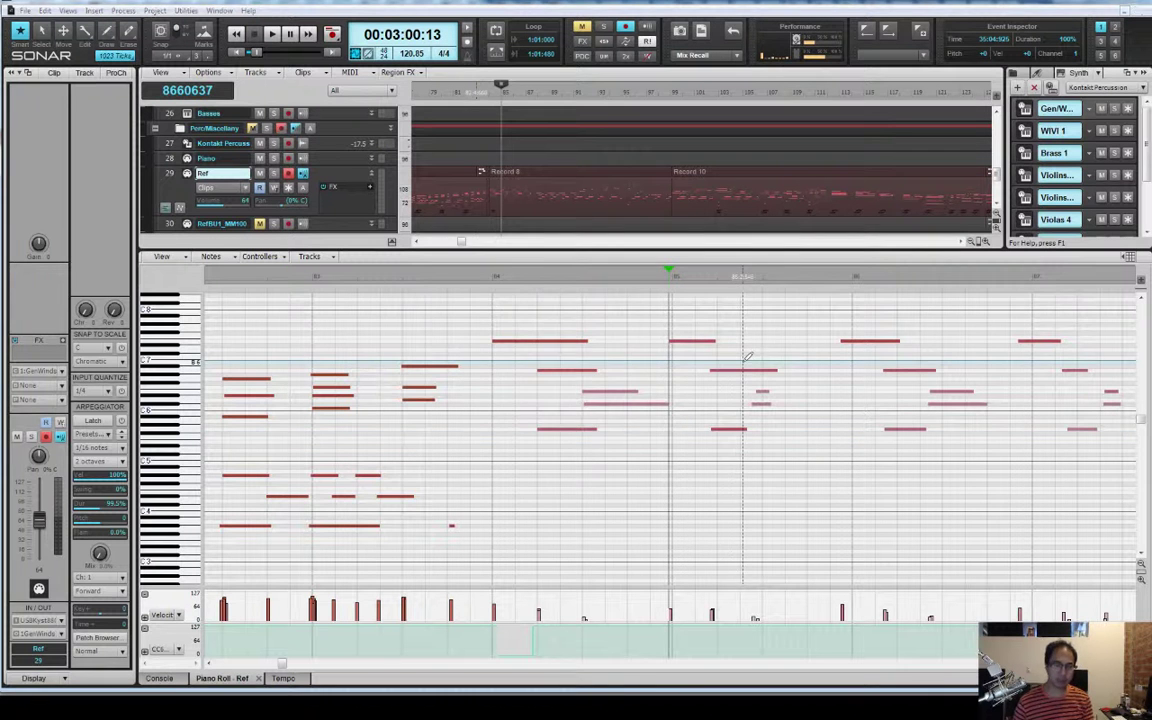
pyautogui.press('m')
pyautogui.press('Return')
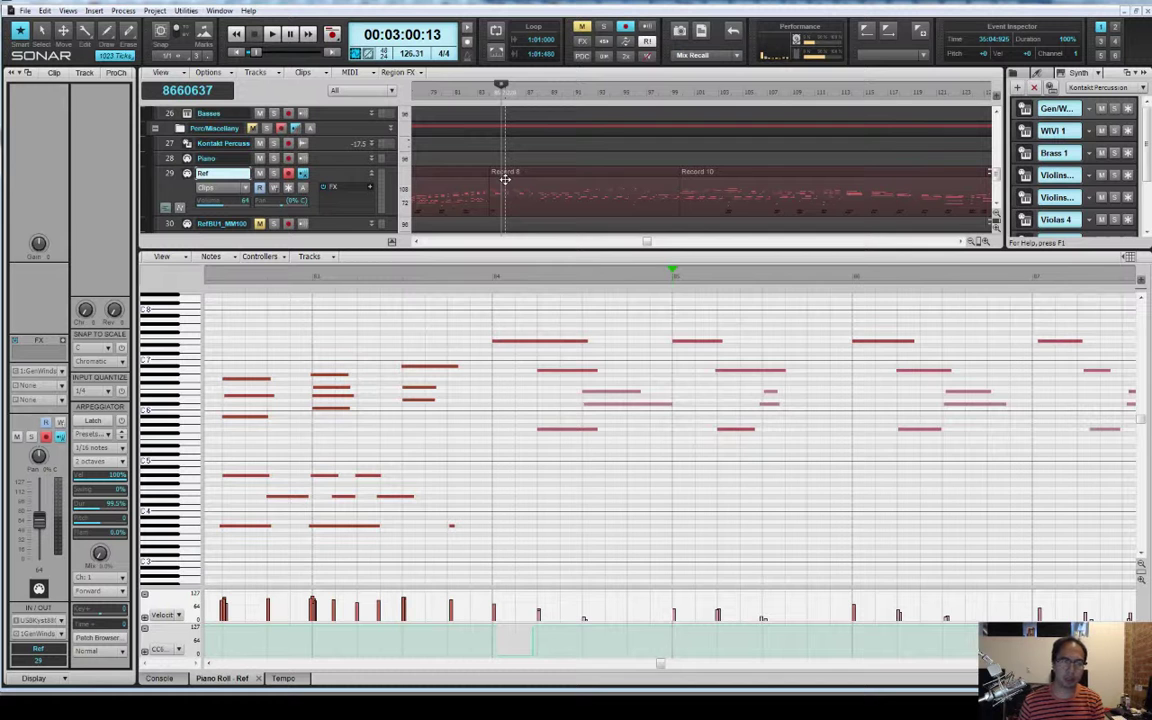
pyautogui.click(505, 178)
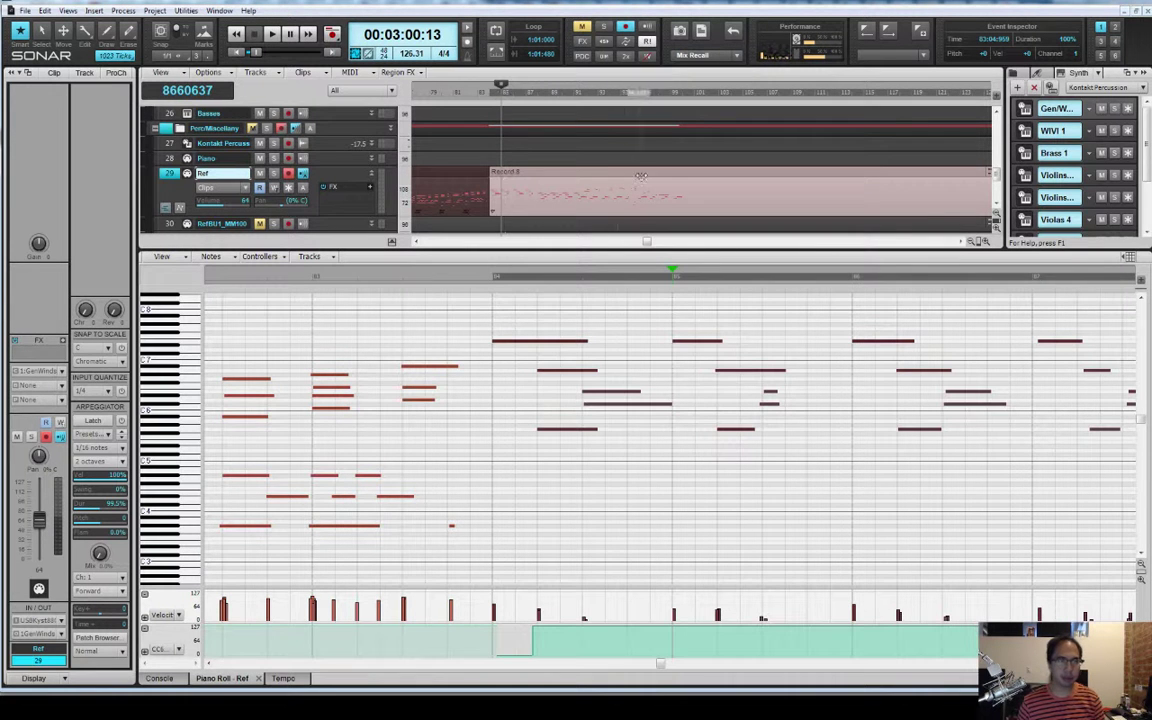